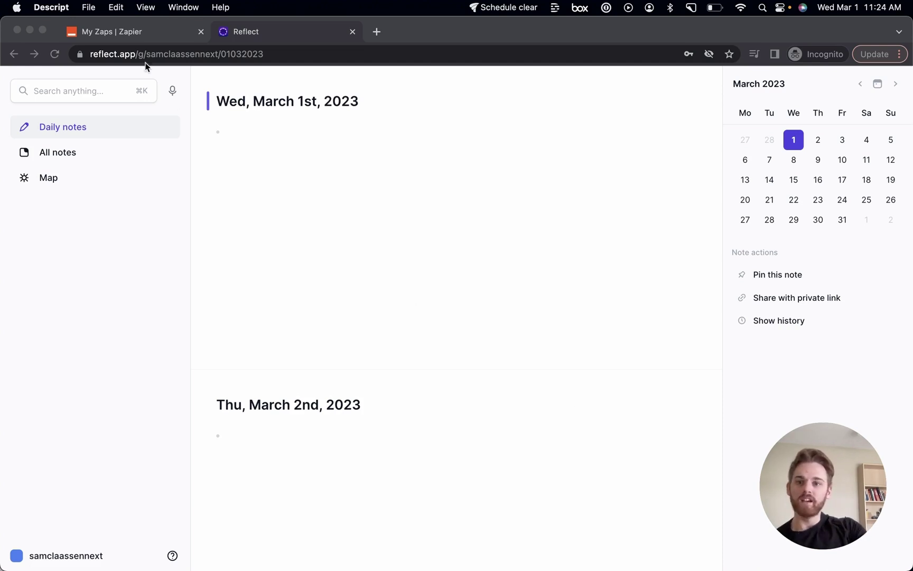
# Switch from the empty Reflect daily notes to the 'My Zaps | Zapier' tab.
pyautogui.click(136, 34)
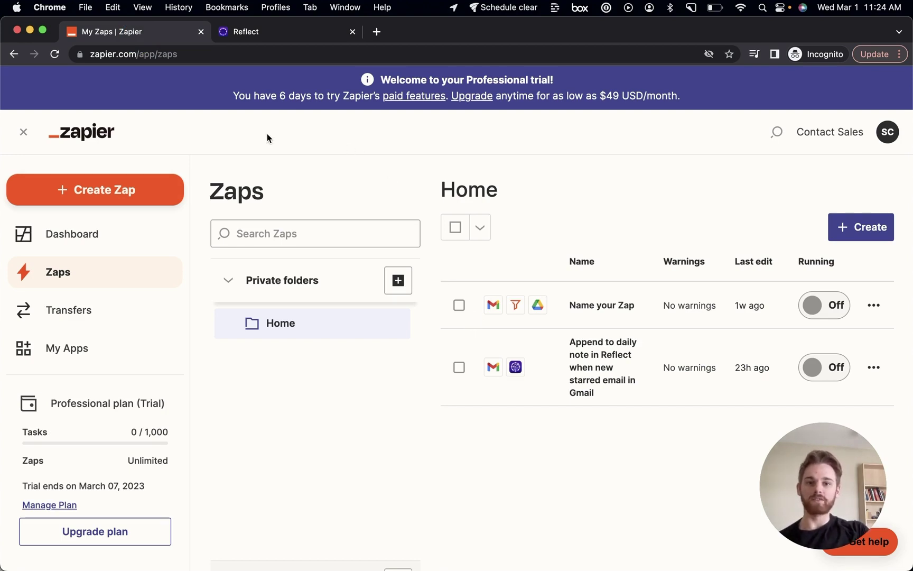
# Create a new Zap with Gmail's New Starred Email event as its trigger.
pyautogui.click(80, 194)
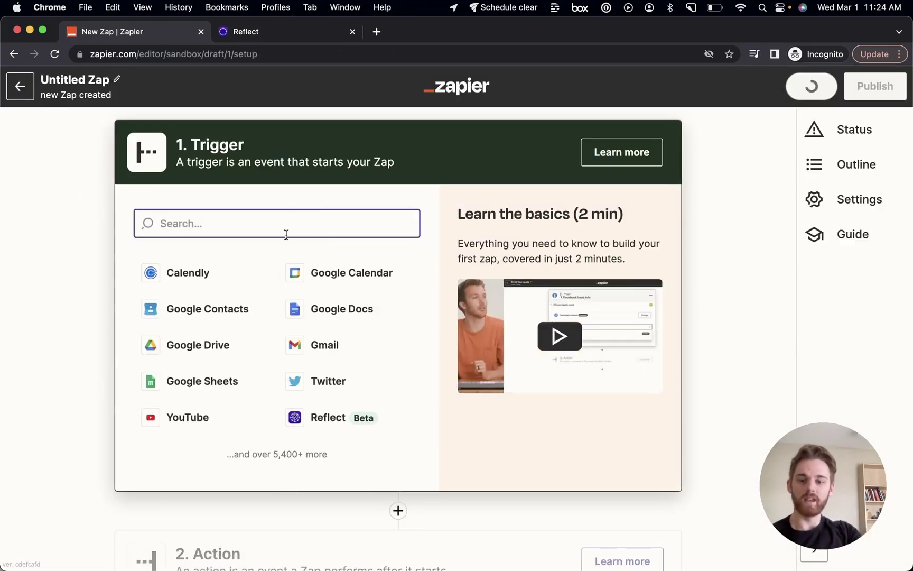
pyautogui.write('g')
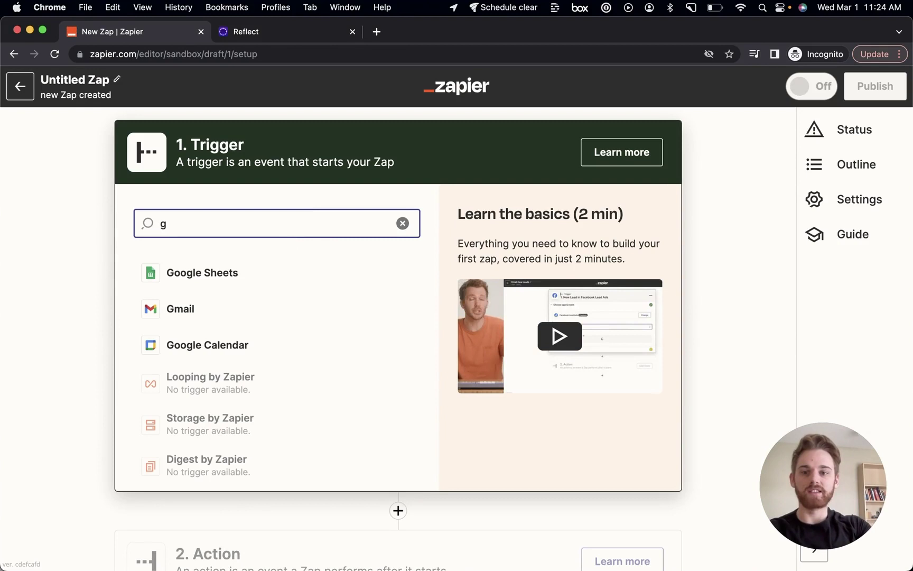
pyautogui.press('BackSpace')
pyautogui.write('gmail')
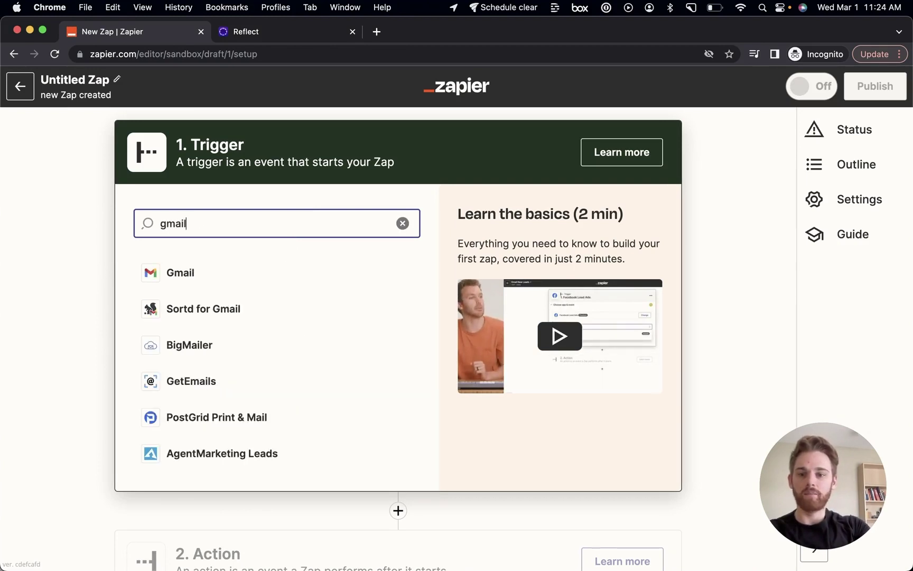
pyautogui.click(216, 277)
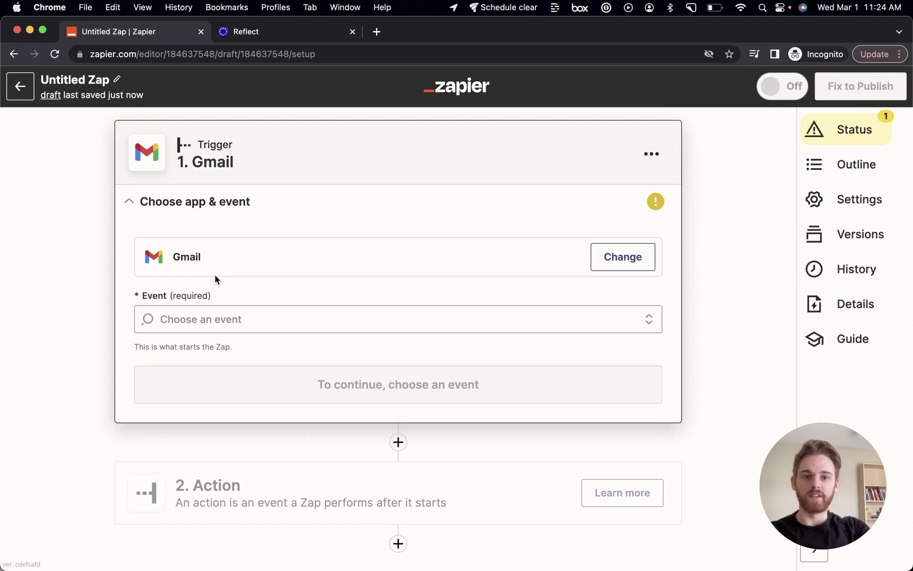
pyautogui.click(343, 328)
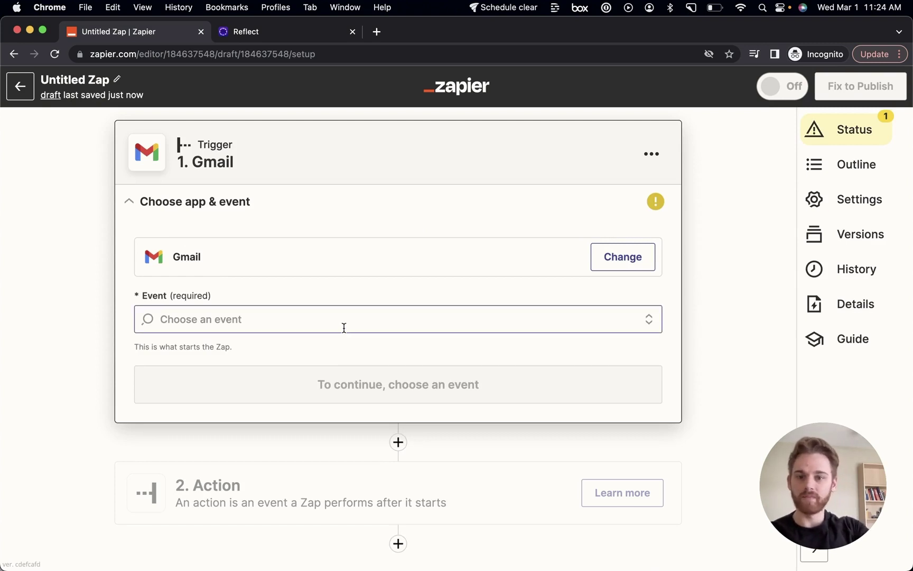
pyautogui.scroll(-1, 339, 454)
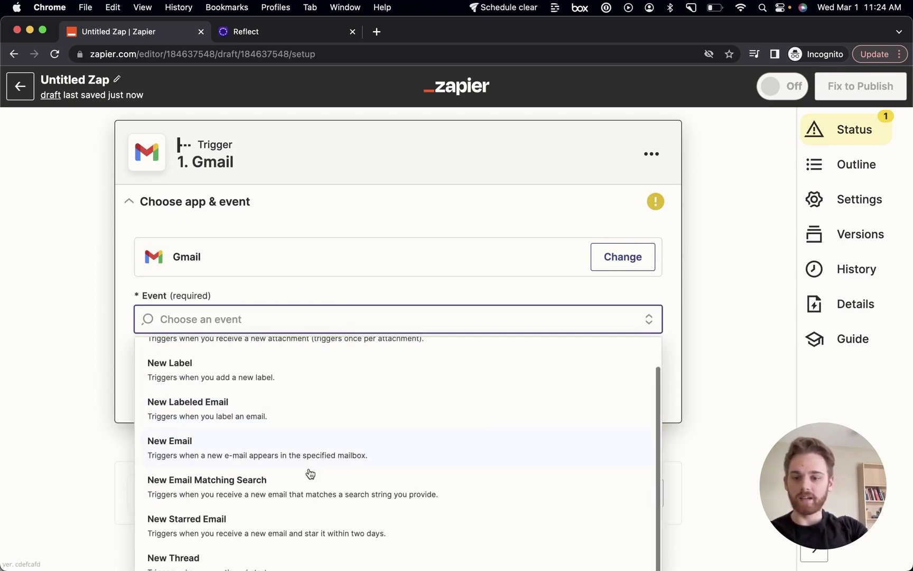
pyautogui.click(255, 518)
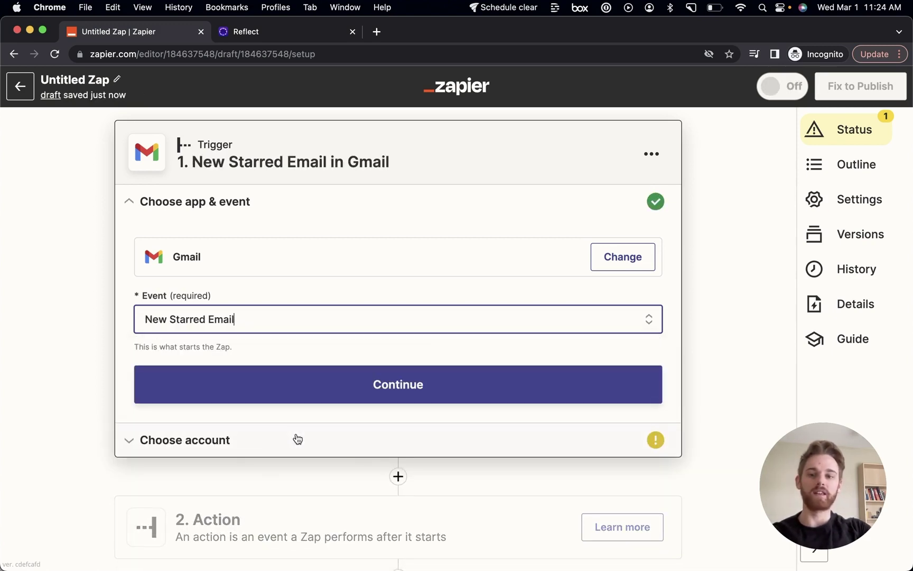
# Connect the Gmail trigger to the account used in 1 Zap and continue to Test trigger.
pyautogui.click(317, 398)
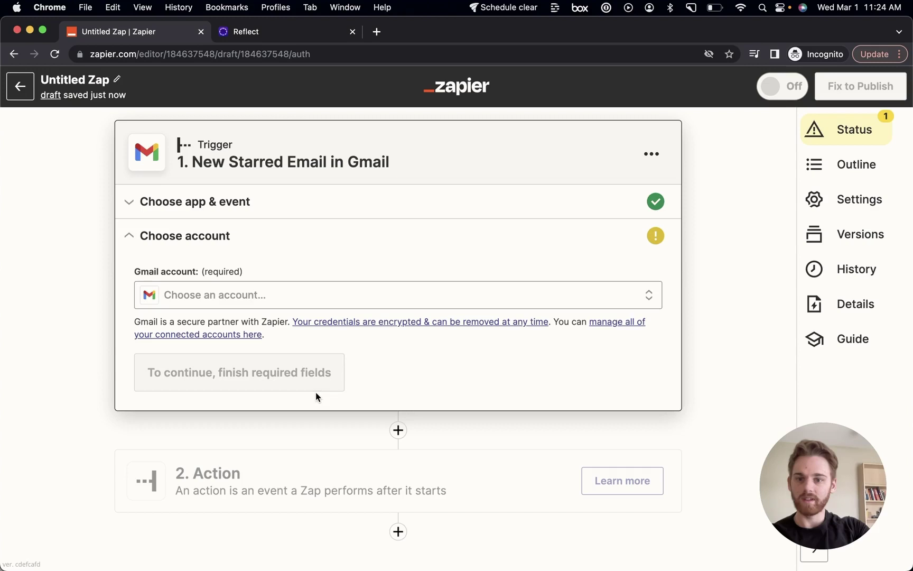
pyautogui.click(203, 291)
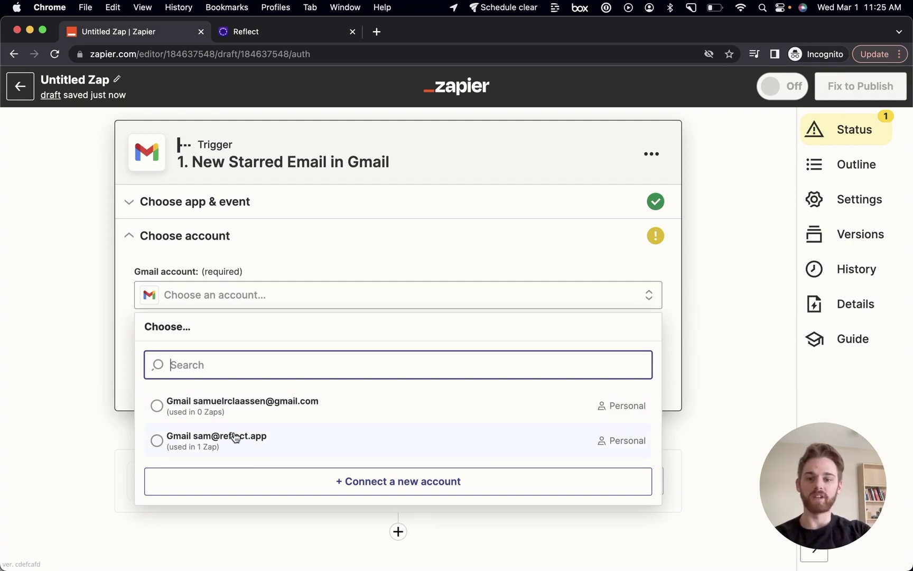
pyautogui.click(235, 437)
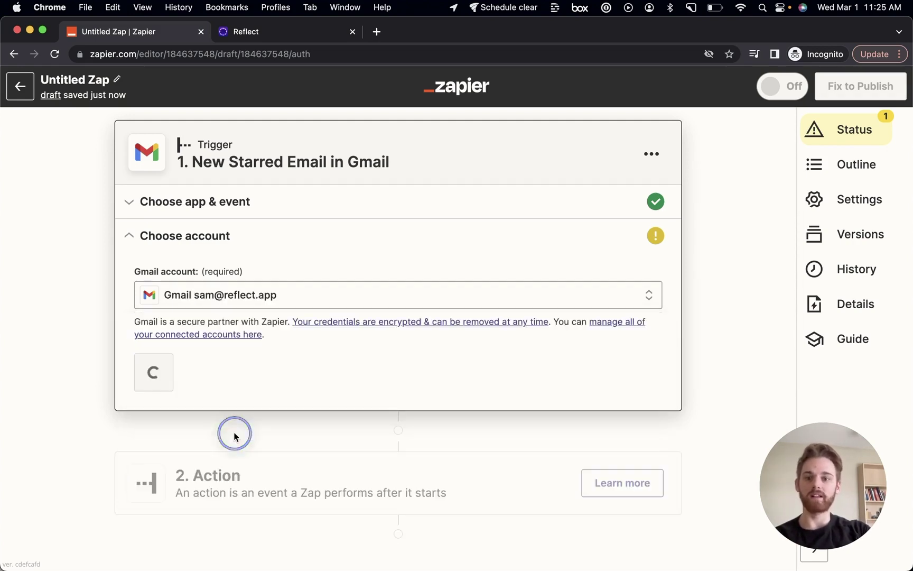
pyautogui.click(193, 374)
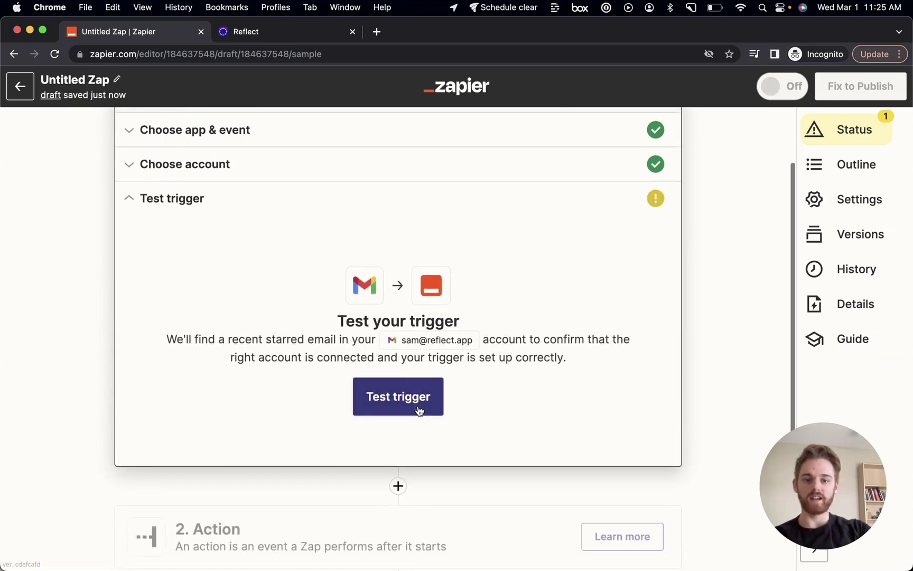
# Test the trigger and review the sample starred email it returns.
pyautogui.click(417, 407)
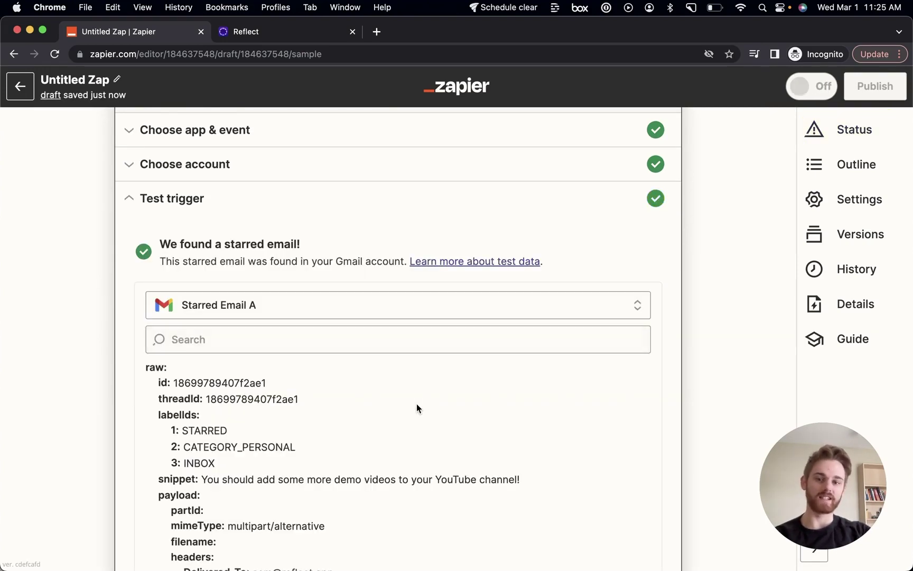
pyautogui.scroll(-4, 416, 404)
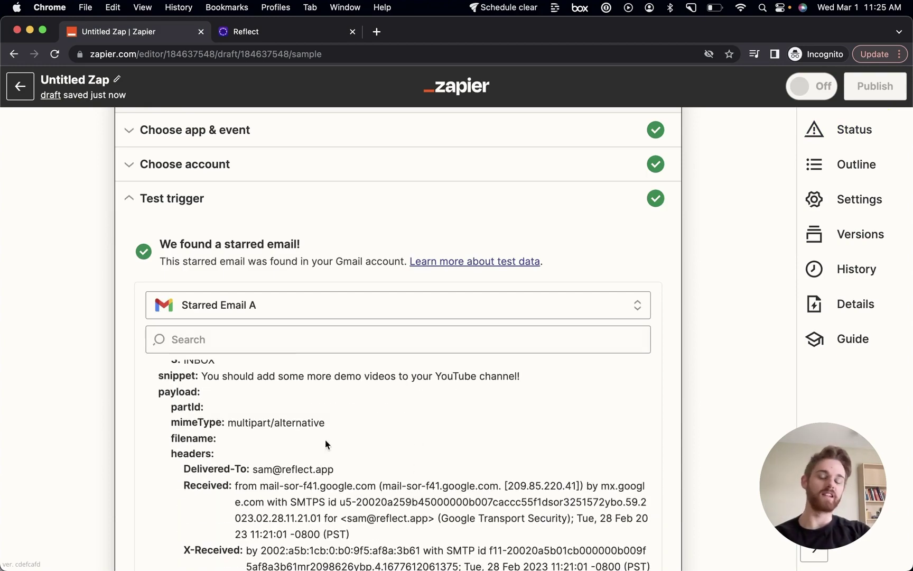
pyautogui.scroll(-4, 212, 437)
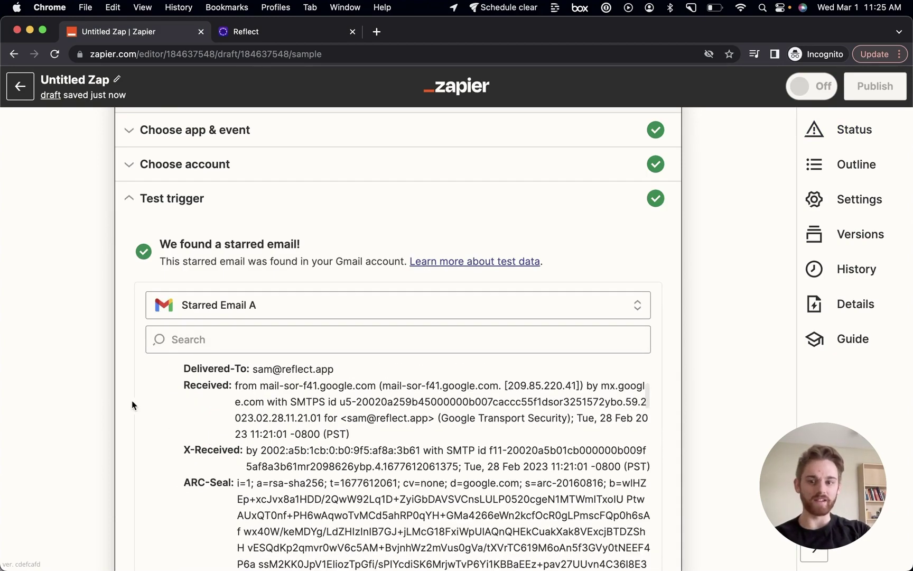
pyautogui.scroll(-3, 126, 398)
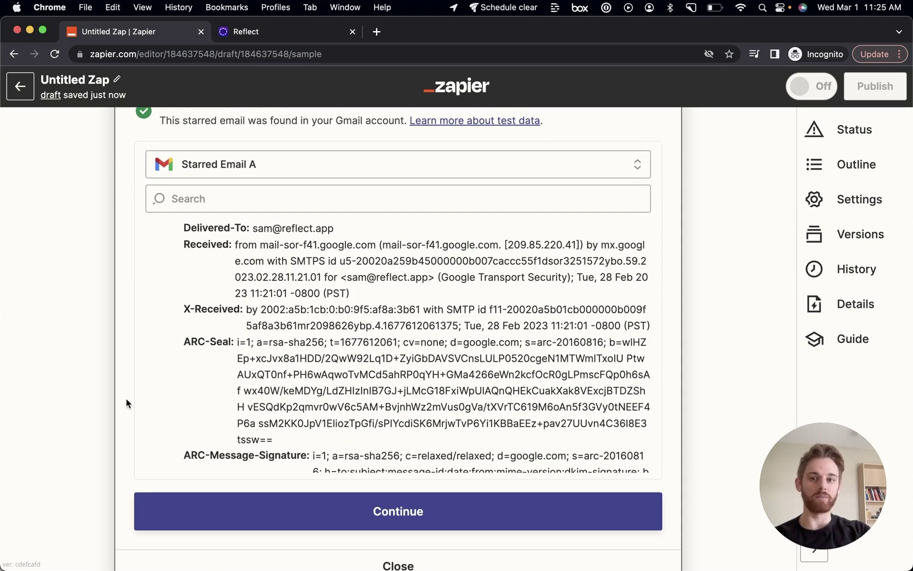
pyautogui.scroll(5, 274, 365)
pyautogui.scroll(-3, 273, 365)
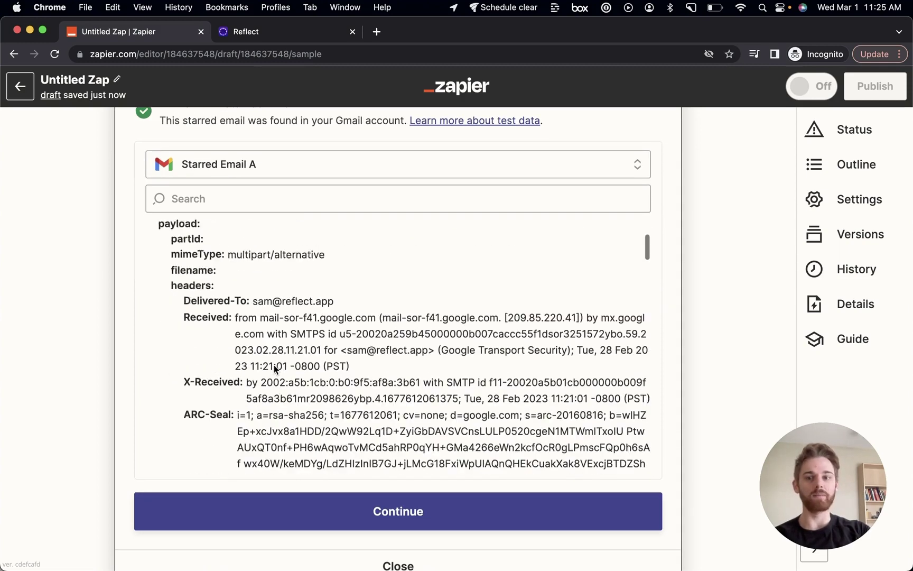
pyautogui.scroll(-1, 274, 364)
# Set step 2's action to Reflect with the Append to Daily Note event.
pyautogui.click(384, 511)
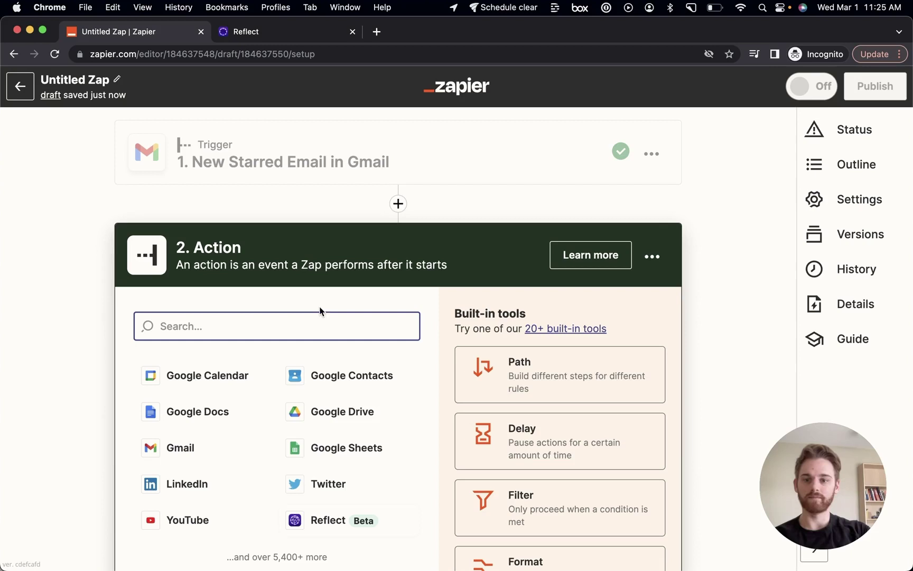
pyautogui.write('reflect')
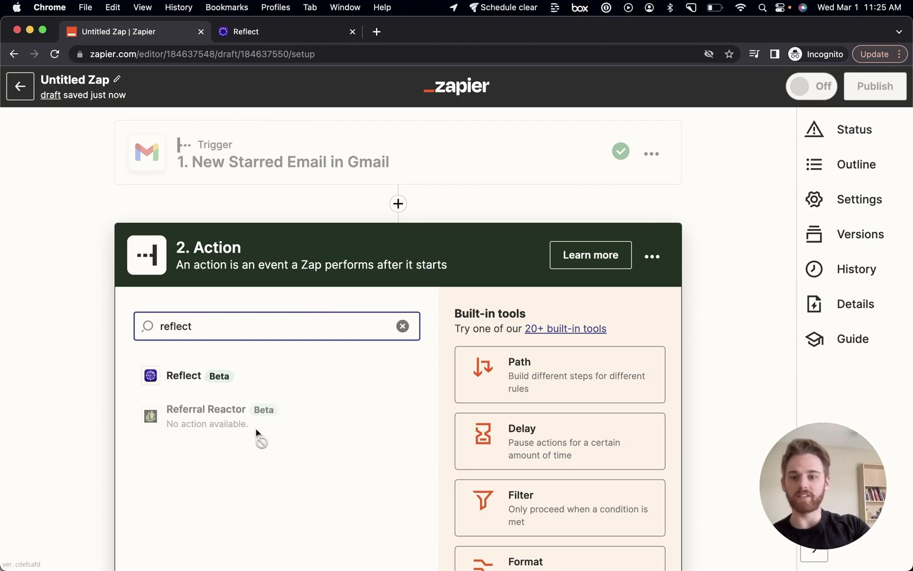
pyautogui.click(188, 375)
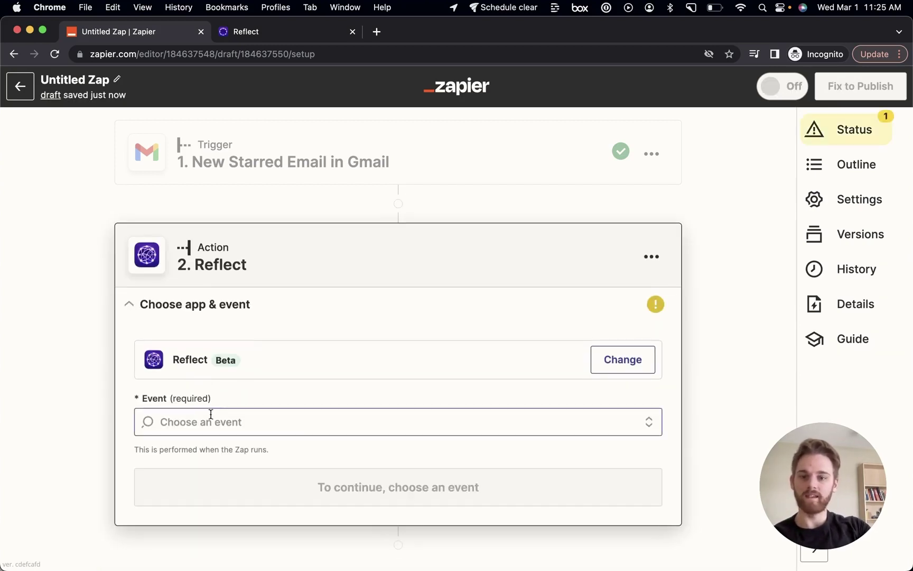
pyautogui.click(210, 414)
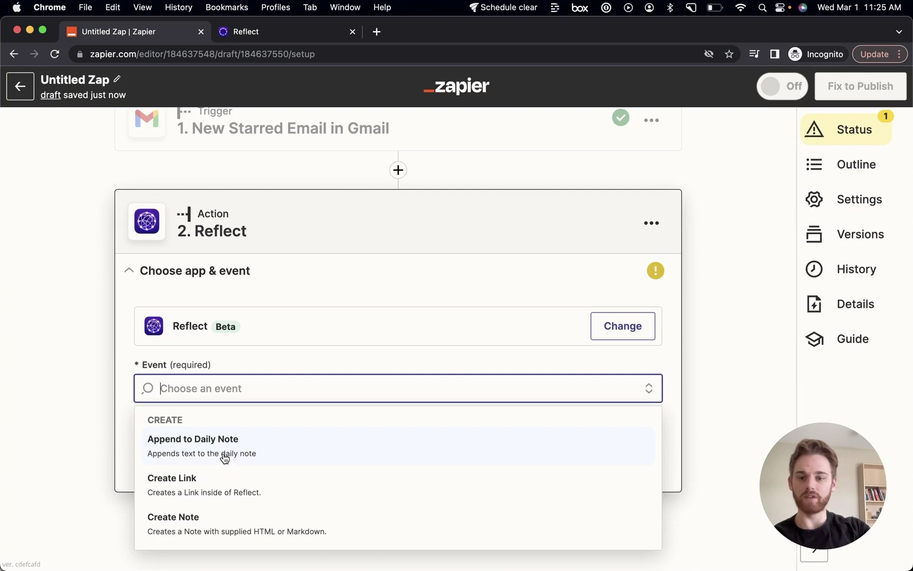
pyautogui.click(224, 458)
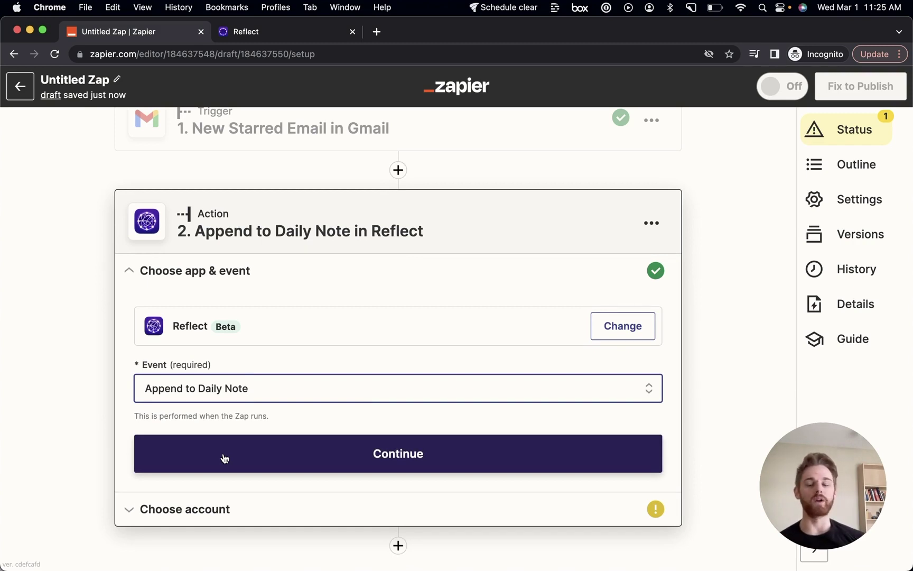
# Connect the Reflect action to the Reflect #2 account and continue to its setup fields.
pyautogui.click(224, 458)
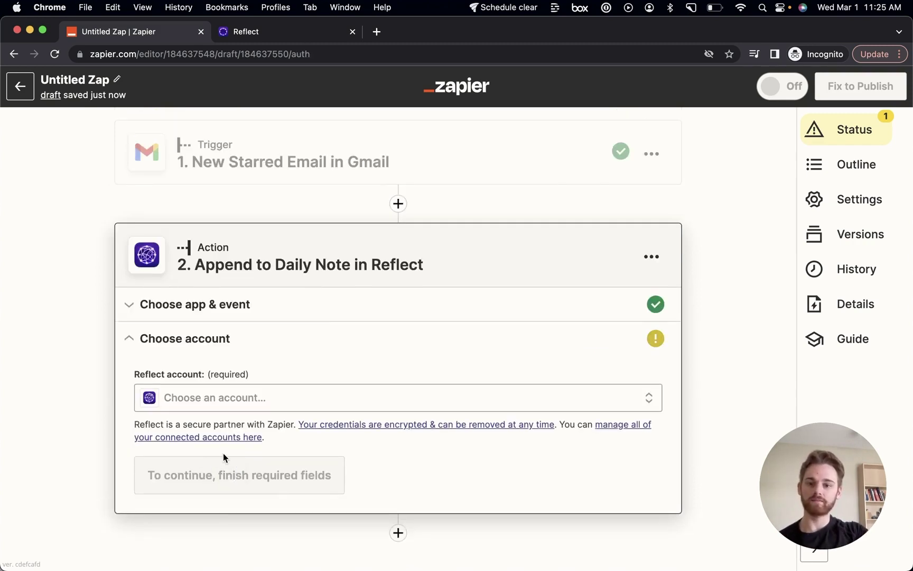
pyautogui.click(235, 402)
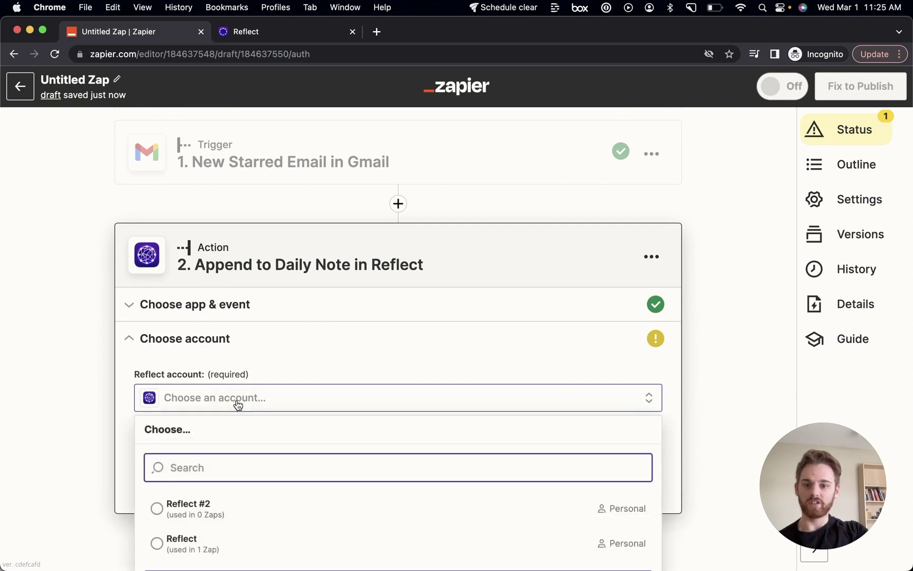
pyautogui.scroll(-2, 270, 471)
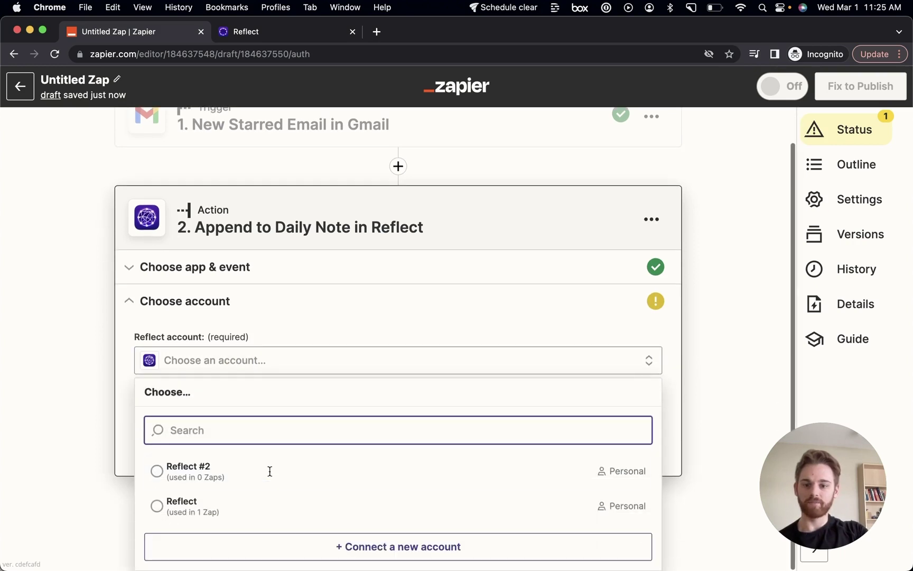
pyautogui.click(228, 469)
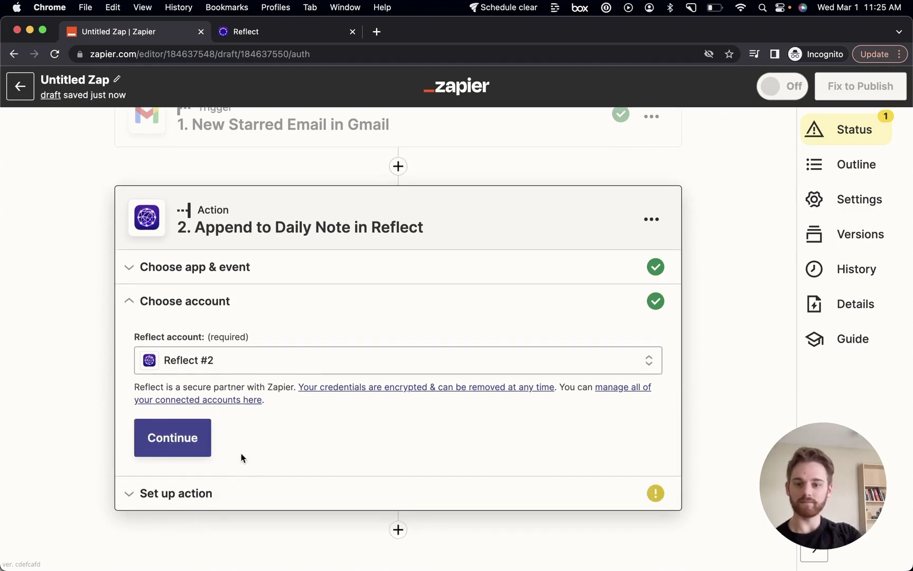
pyautogui.click(194, 438)
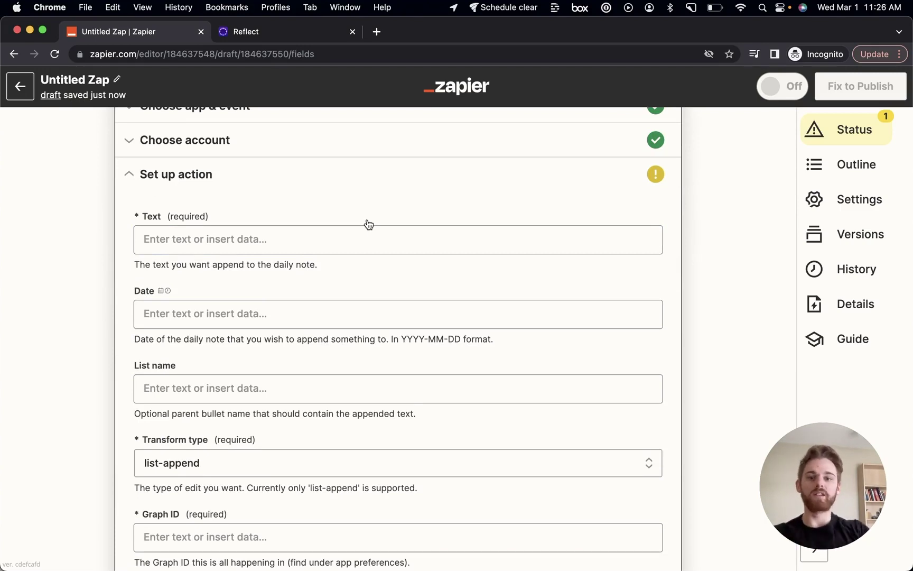
# Fill the Text field with Gmail's 1. Subject, 1. From Name and 1. Body Plain.
pyautogui.click(335, 242)
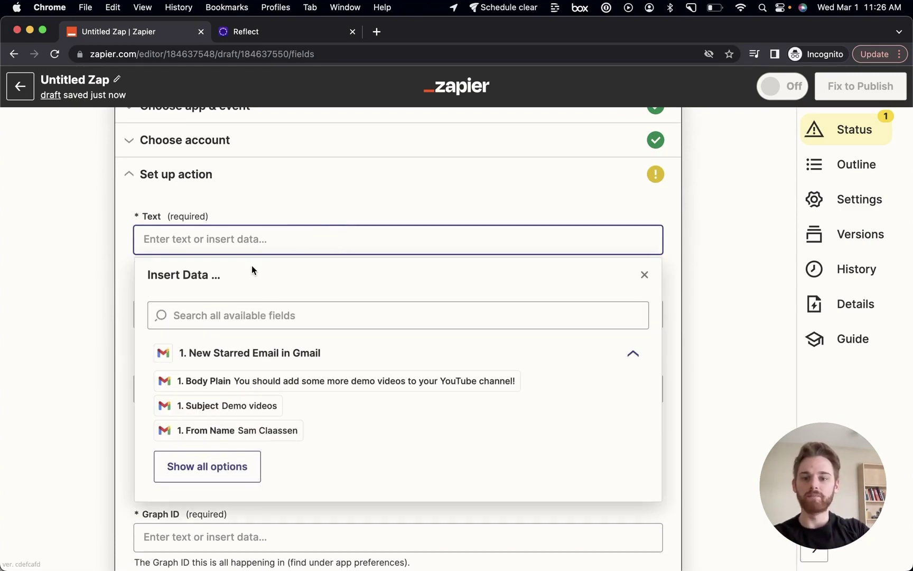
pyautogui.click(233, 410)
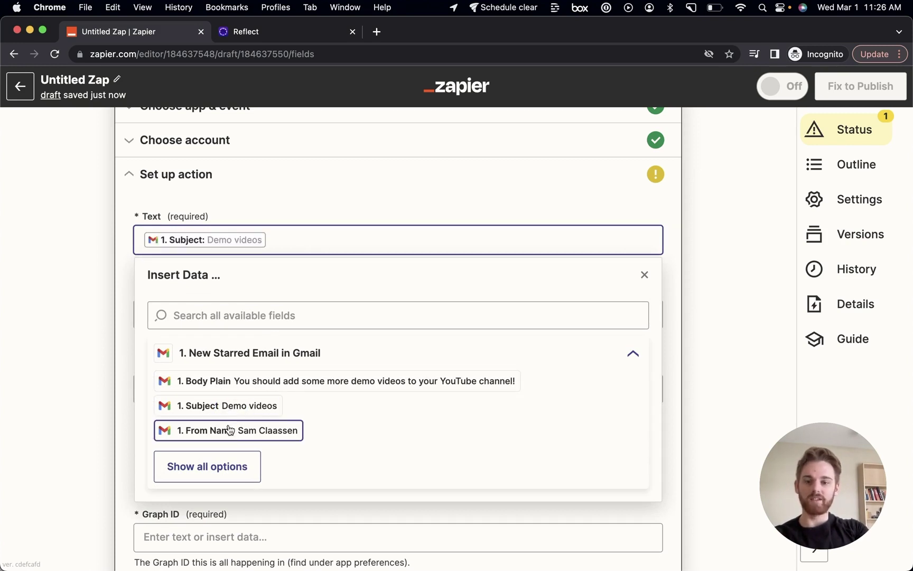
pyautogui.click(227, 430)
pyautogui.click(234, 382)
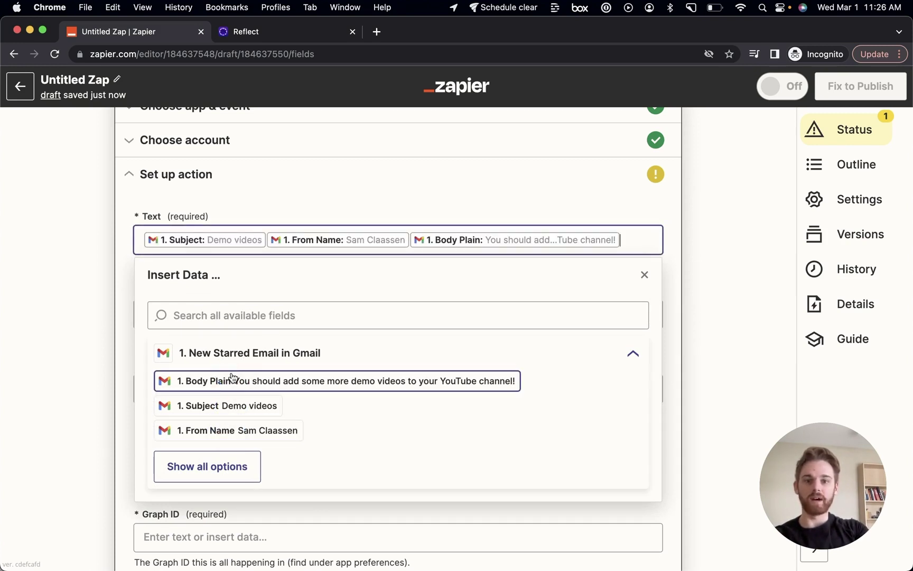
pyautogui.click(113, 303)
# Enter 'The current date' in the Date field, leaving no other Gmail data inserted.
pyautogui.click(186, 314)
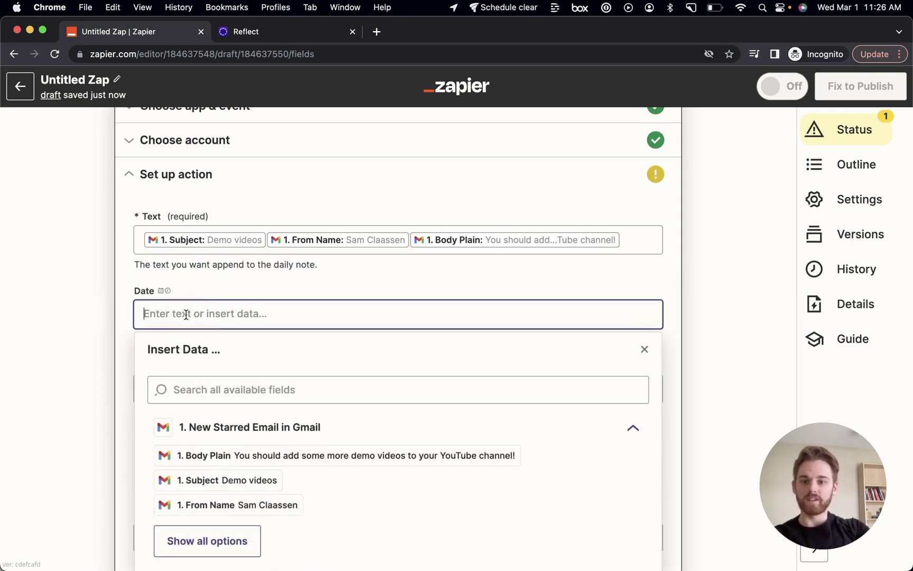
pyautogui.write('To')
pyautogui.press('BackSpace')
pyautogui.write('he ')
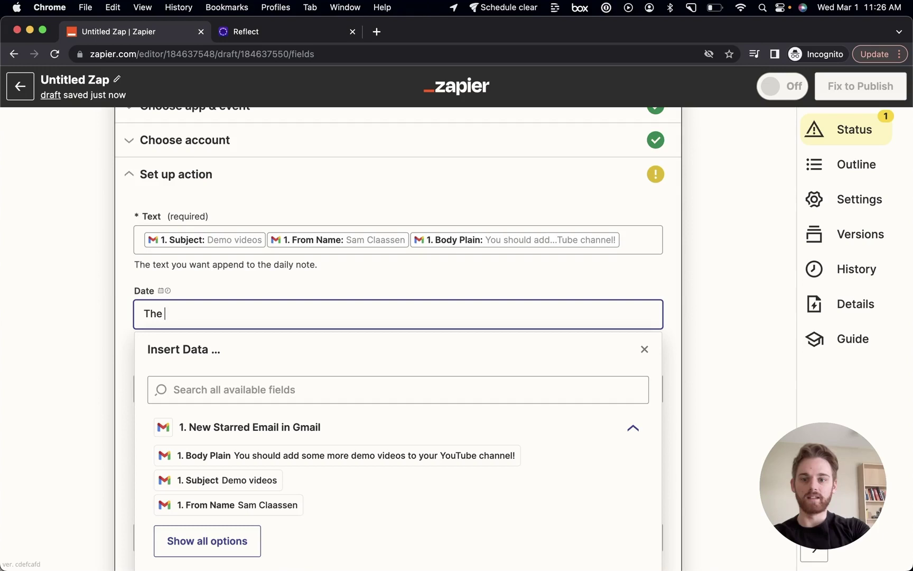
pyautogui.write('current date')
pyautogui.press('Return')
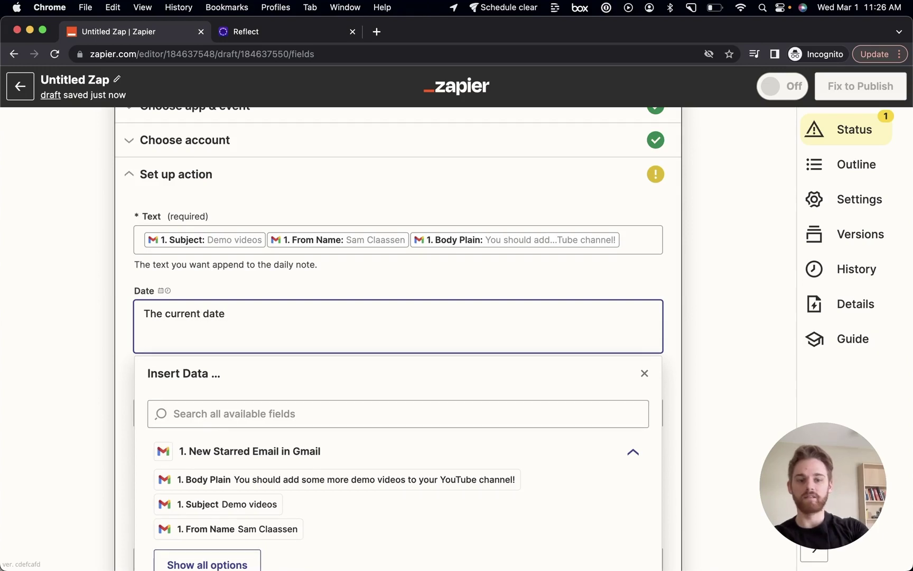
pyautogui.press('BackSpace')
pyautogui.click(128, 343)
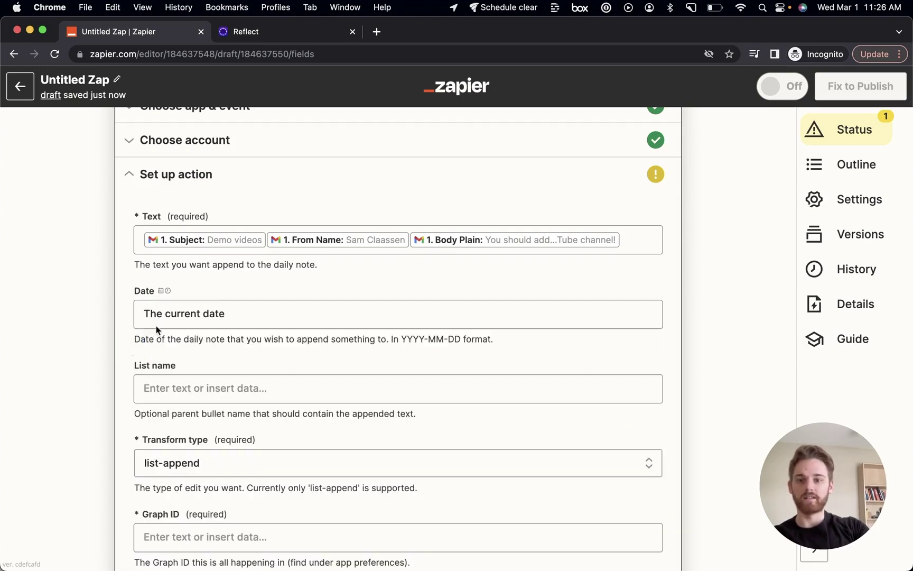
pyautogui.click(219, 311)
pyautogui.click(228, 534)
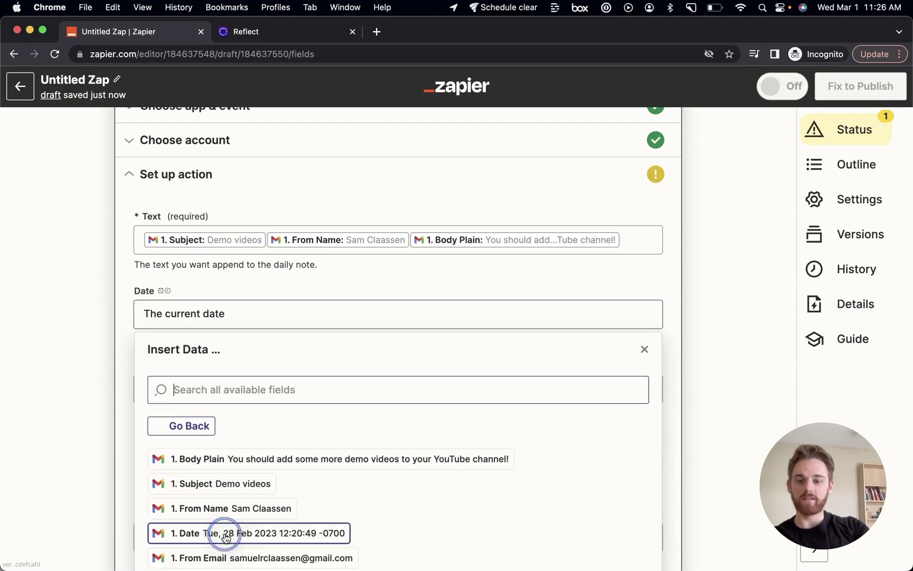
pyautogui.scroll(-3, 227, 531)
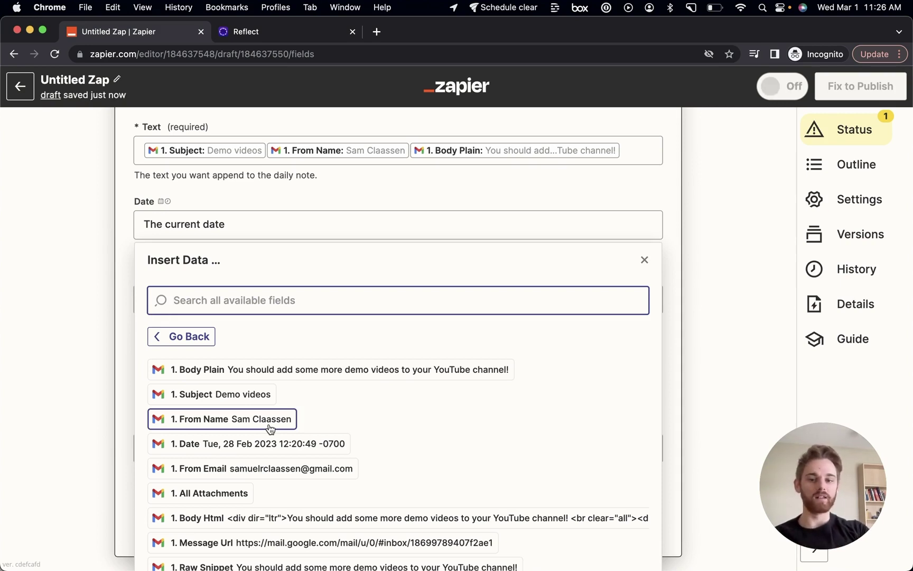
pyautogui.click(128, 311)
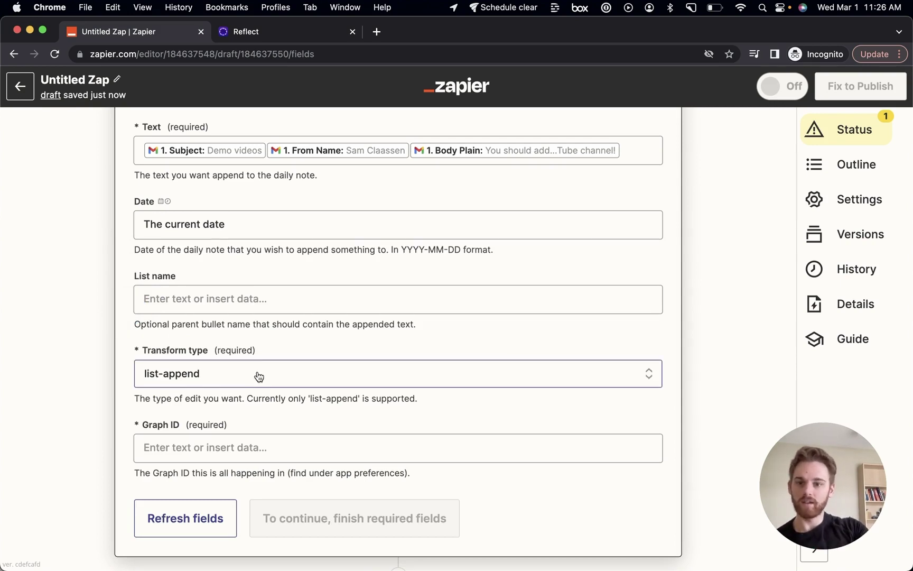
# Fill in the Reflect graph ID and continue to the Test action preview.
pyautogui.scroll(-2, 258, 376)
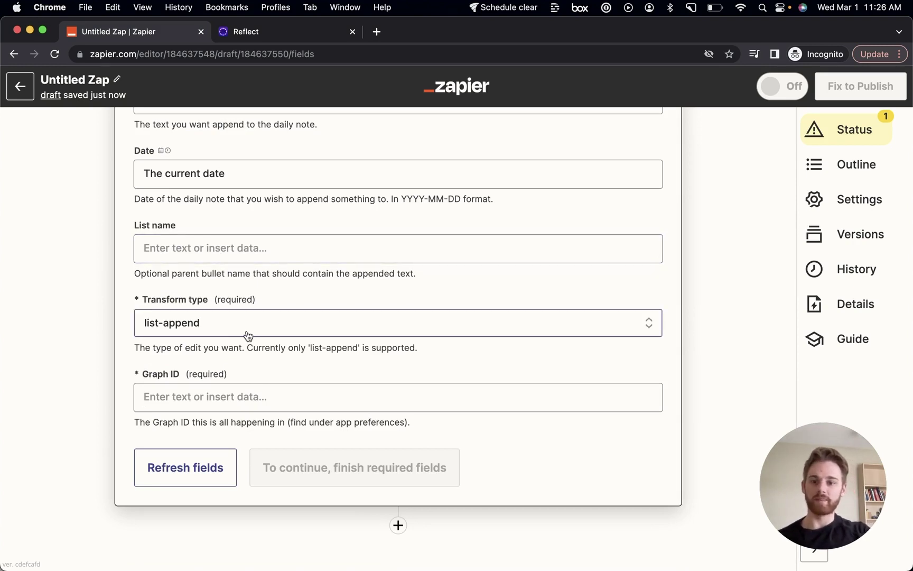
pyautogui.click(212, 397)
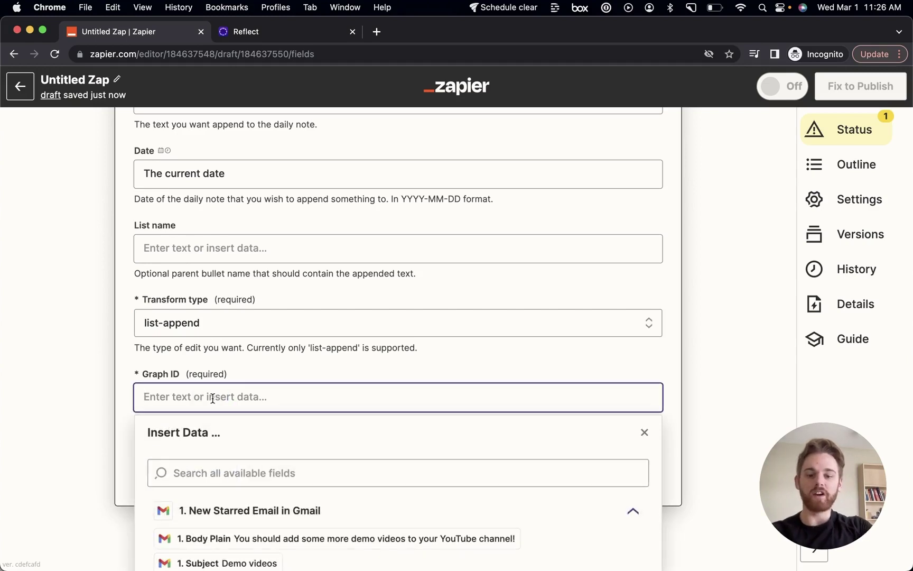
pyautogui.write('samclaa')
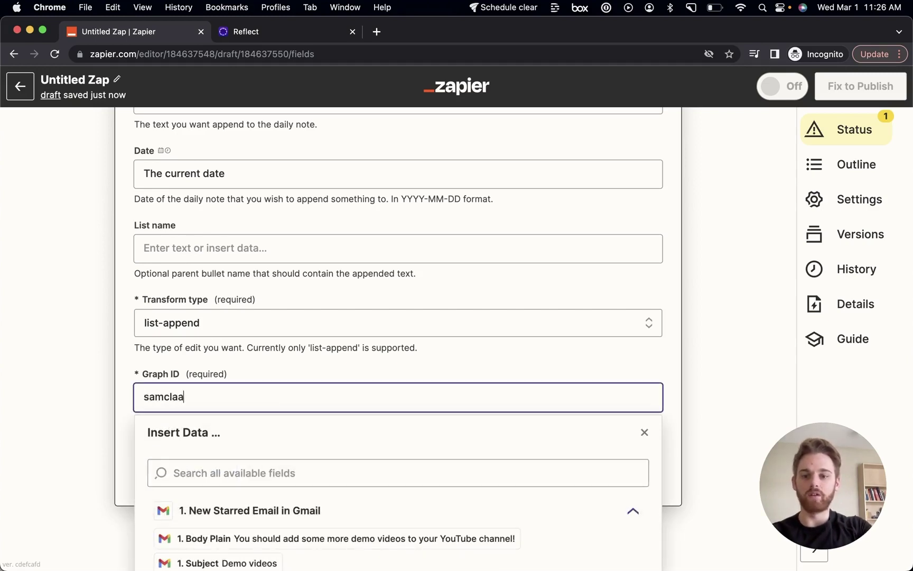
pyautogui.write('ssennext')
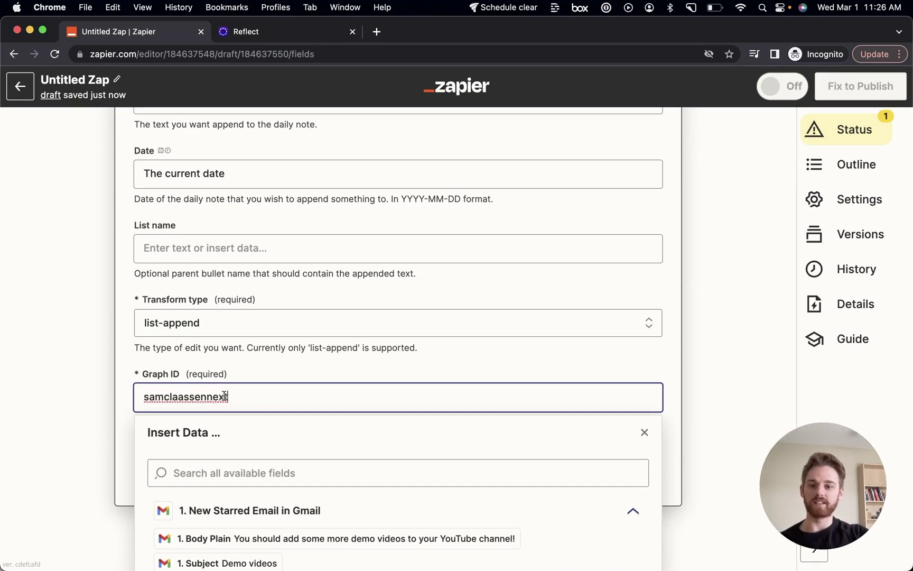
pyautogui.click(445, 349)
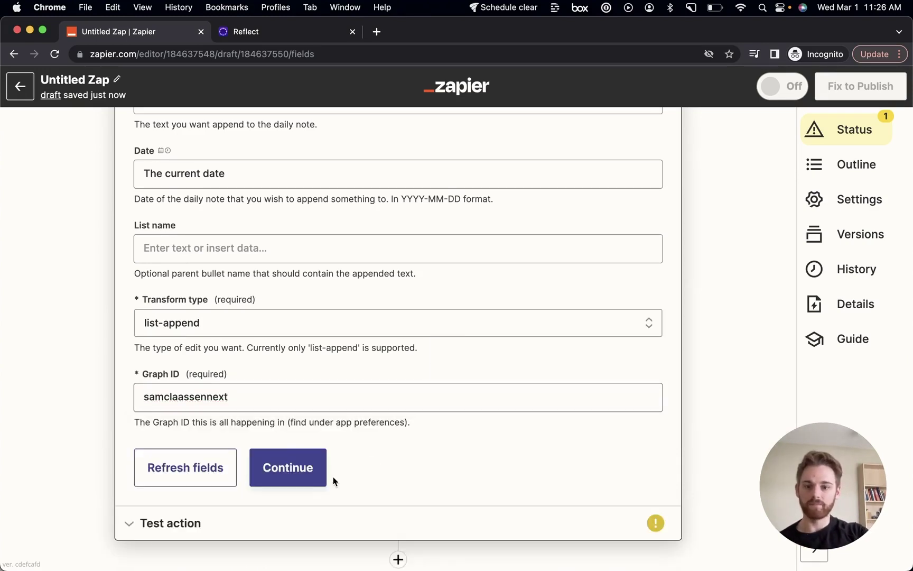
pyautogui.click(298, 480)
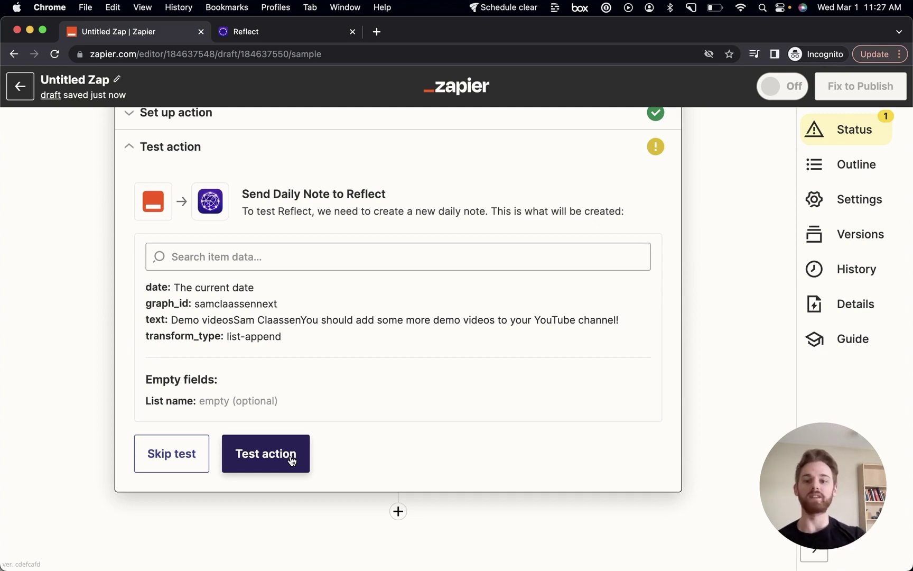
# Send a test daily note to Reflect and confirm it returns success: true.
pyautogui.click(291, 460)
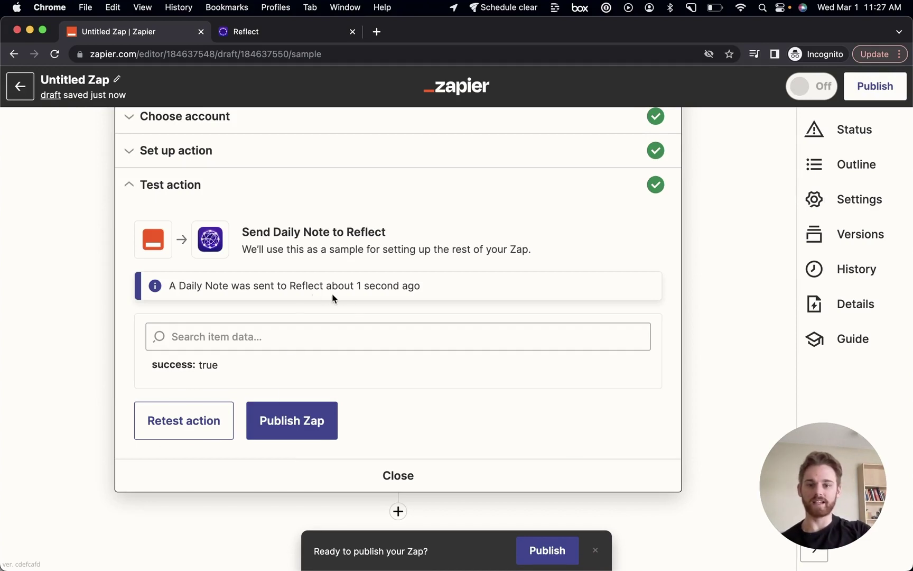
# In today's Reflect daily note, add spaces between the email subject, sender name and body.
pyautogui.click(284, 30)
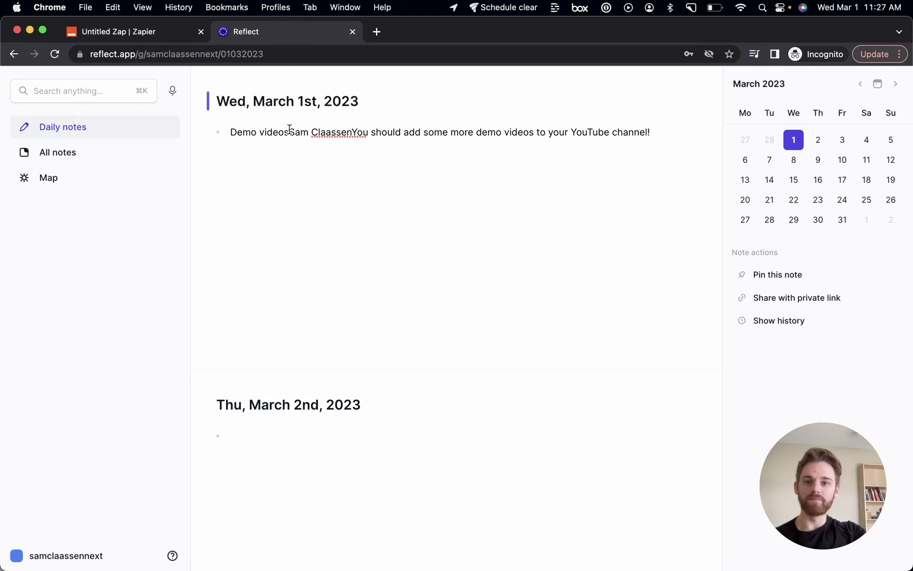
pyautogui.click(290, 131)
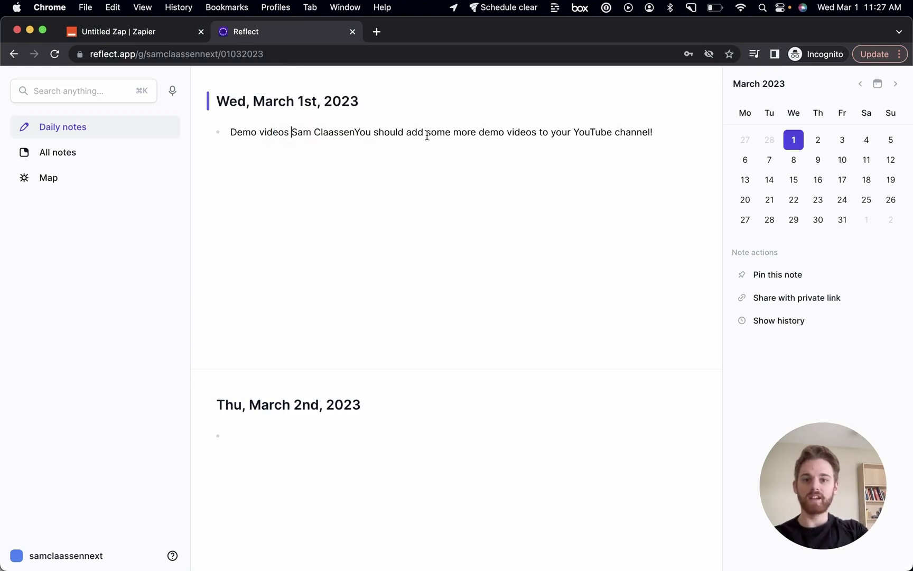
pyautogui.click(355, 130)
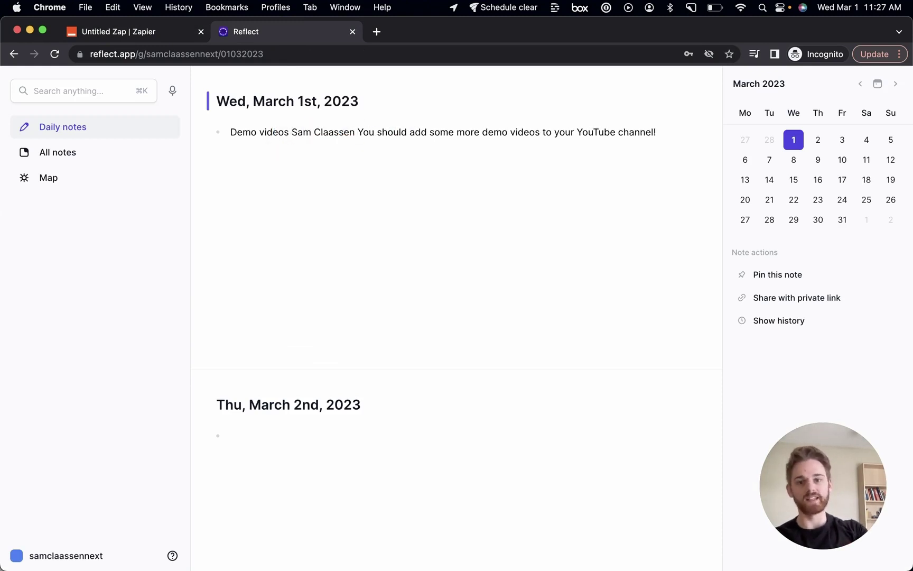
# Insert a 'To Do' bullet above the email line in the daily note.
pyautogui.click(231, 132)
pyautogui.press('Return')
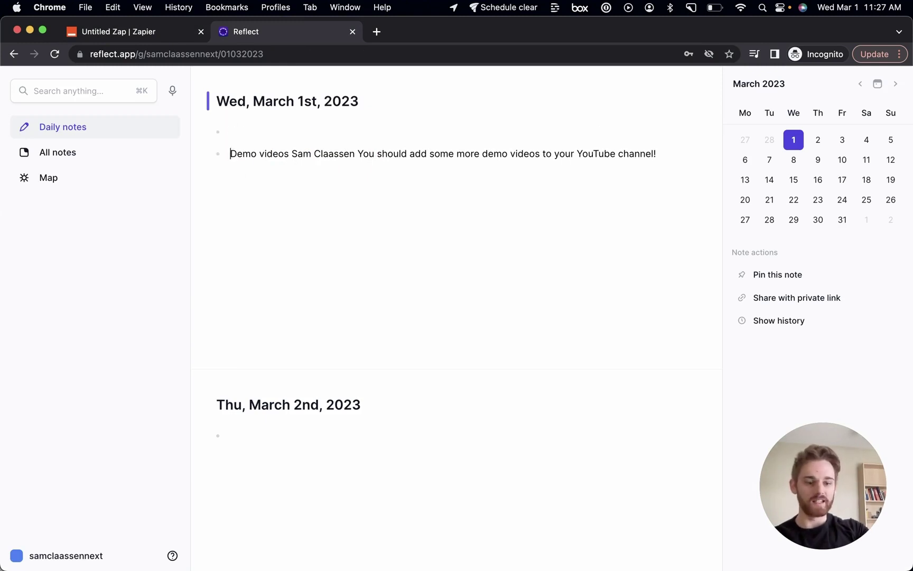
pyautogui.write('To Do')
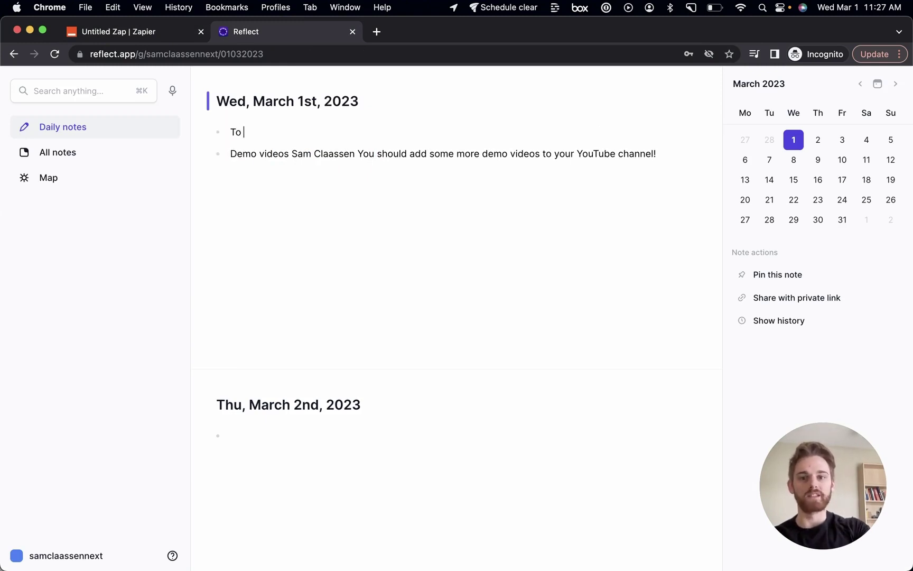
# Nest the email line as a checkbox reading 'Add some more demo videos to your YouTube channel'.
pyautogui.click(230, 155)
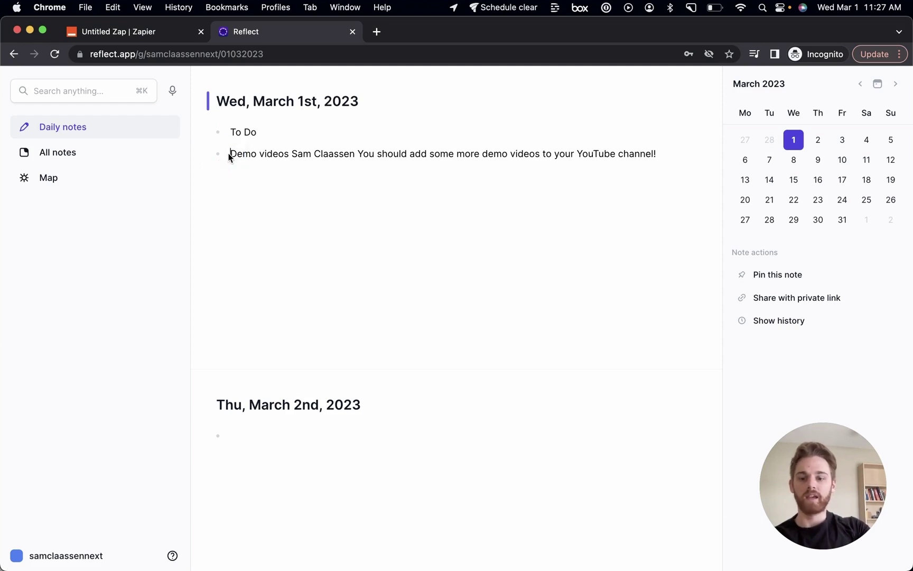
pyautogui.press('Tab')
pyautogui.press('super+Return')
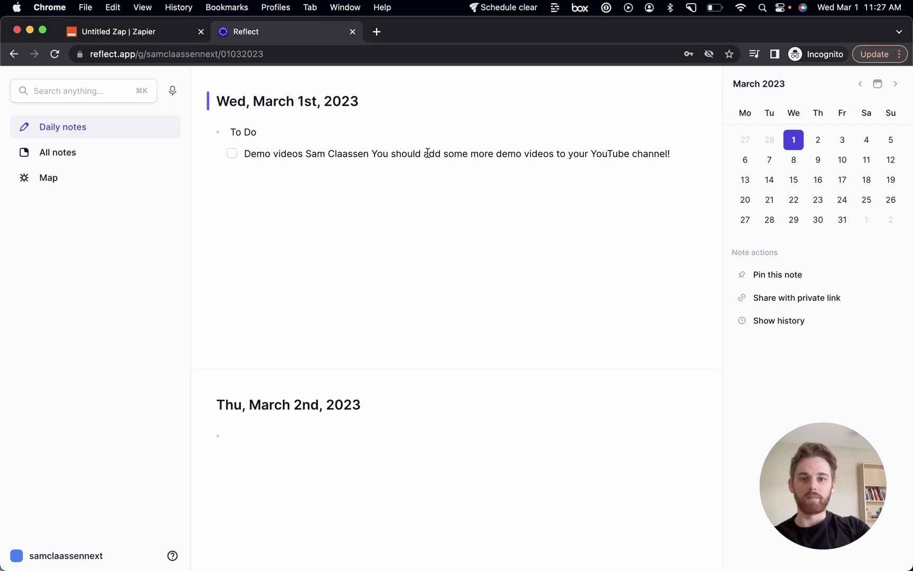
pyautogui.moveTo(429, 153); pyautogui.dragTo(243, 150)
pyautogui.write('A')
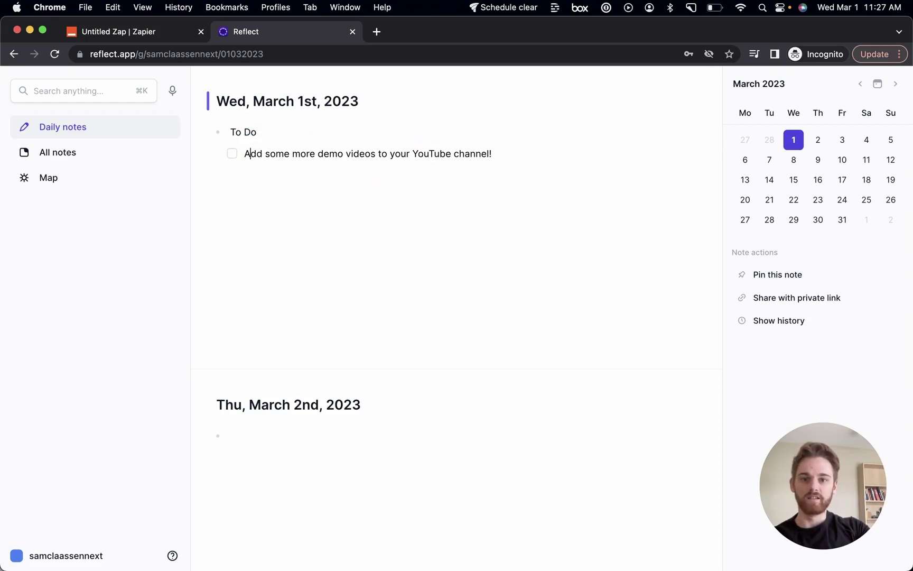
pyautogui.click(497, 154)
pyautogui.press('BackSpace')
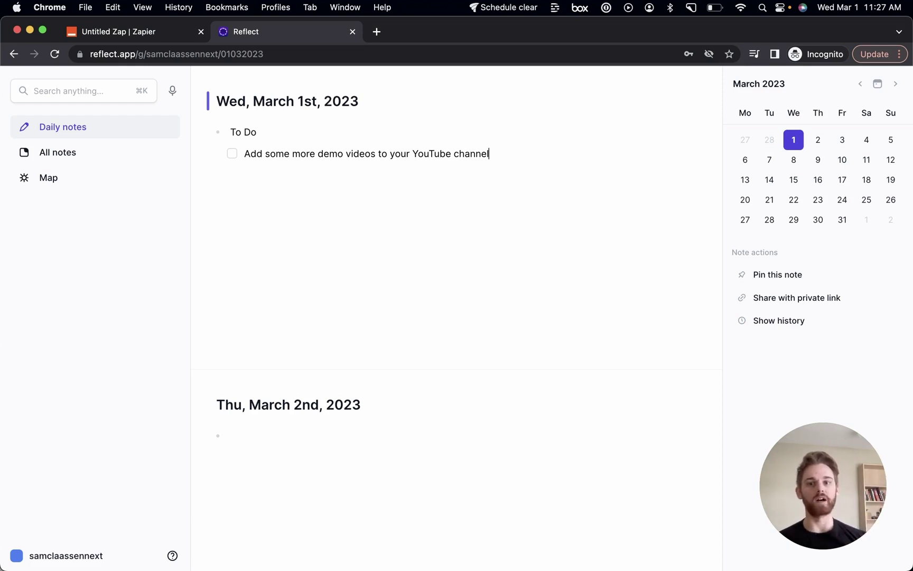
# Return to the Untitled Zap in Zapier showing its successful test.
pyautogui.click(159, 41)
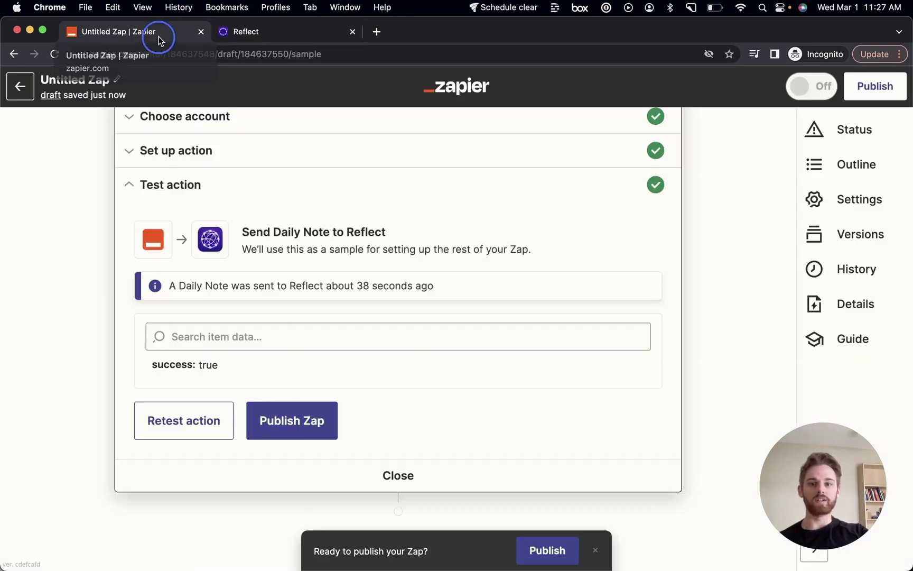